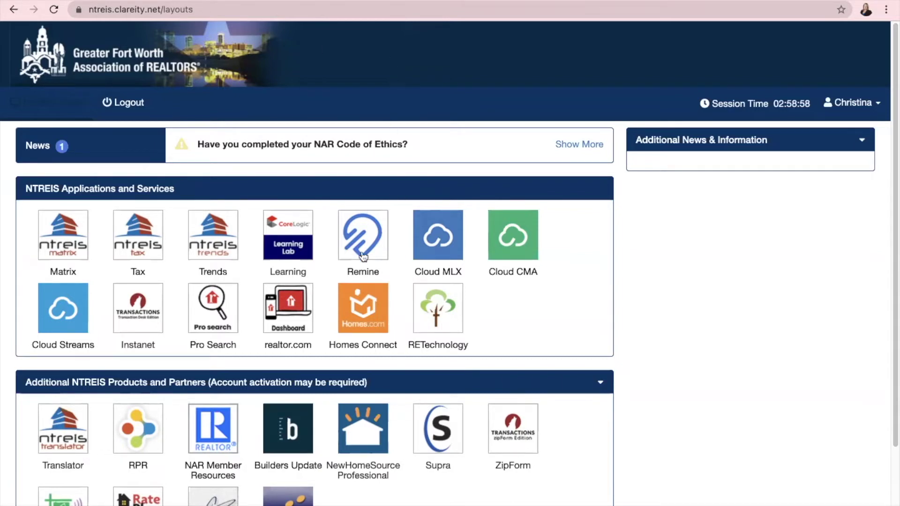
Launch Remine's property search map and zoom into Coppell, narrowing the filtered results to 277.
click(377, 234)
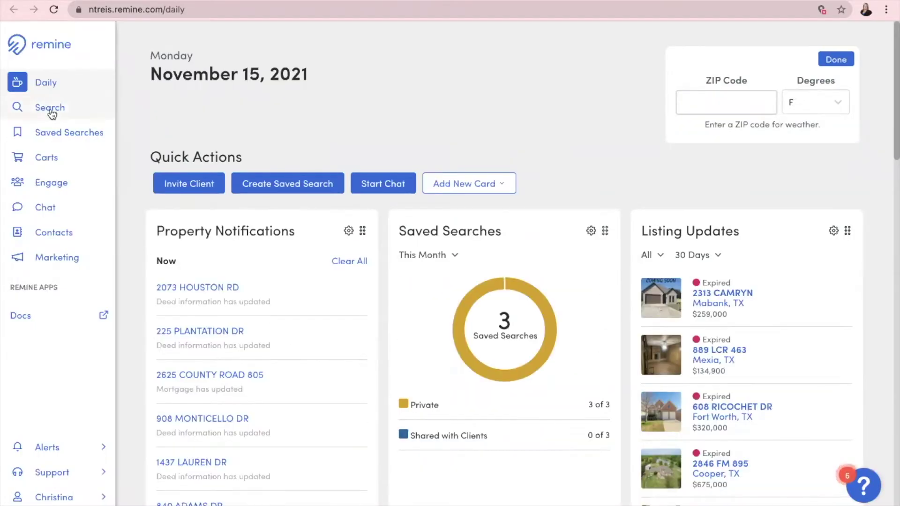
click(51, 111)
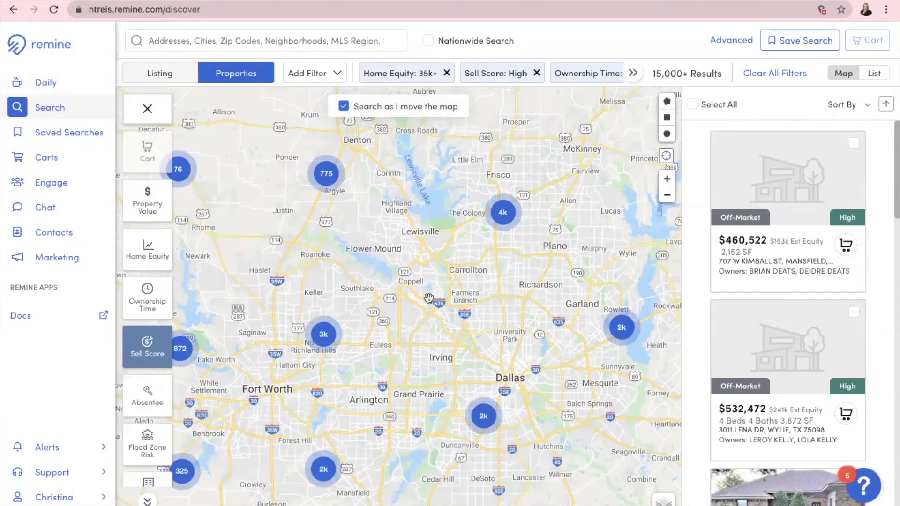
scroll(420, 277, up, 3)
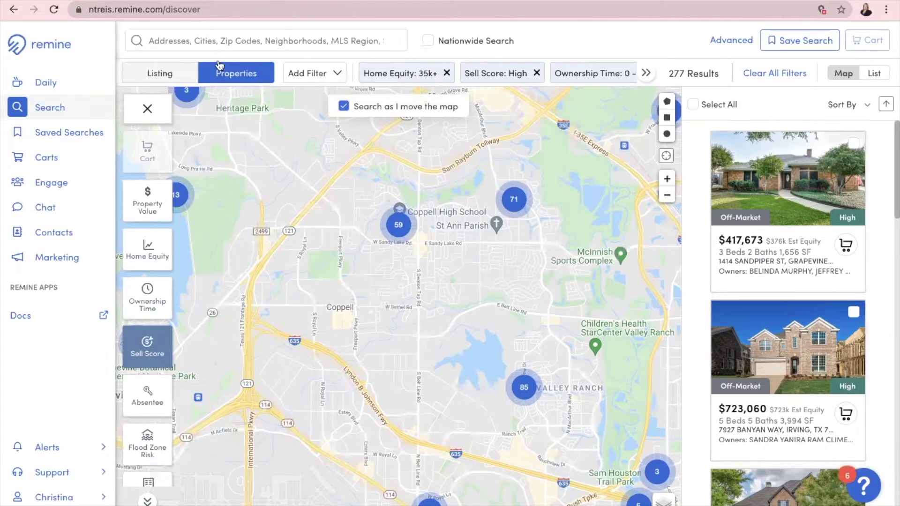
click(216, 42)
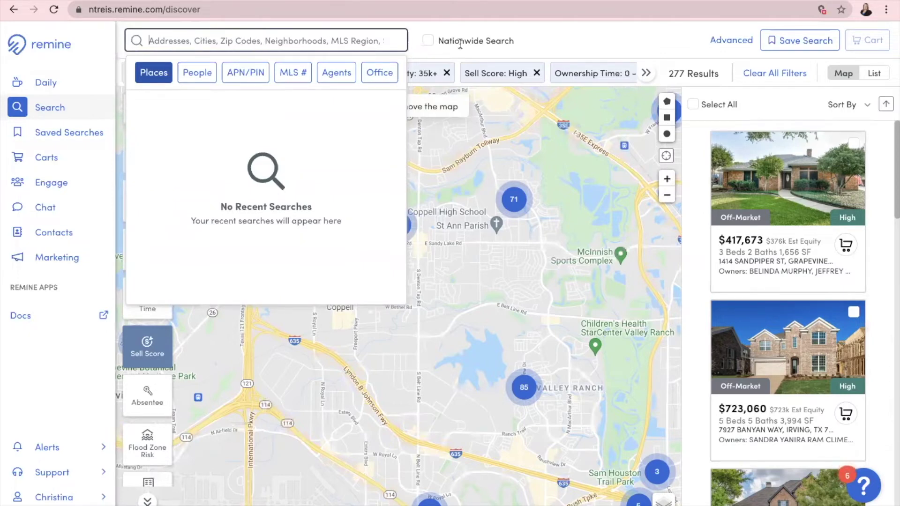
click(538, 37)
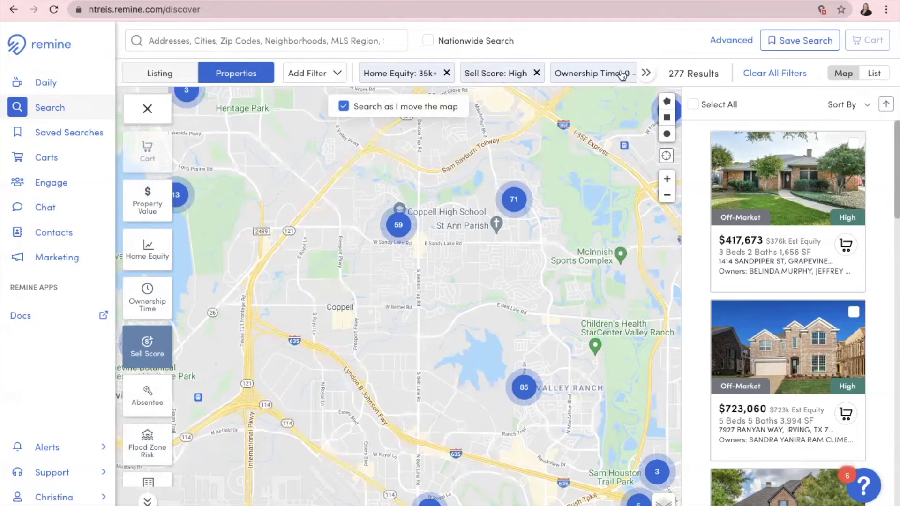
click(644, 74)
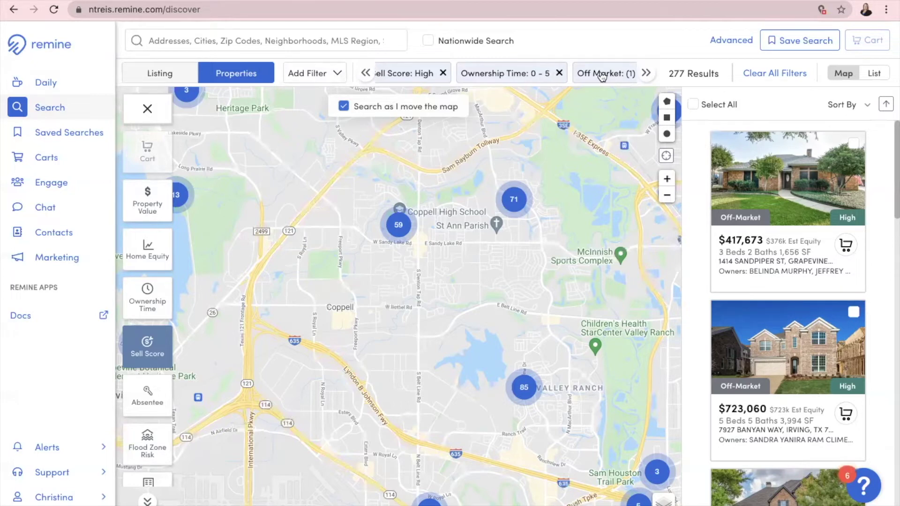
click(335, 75)
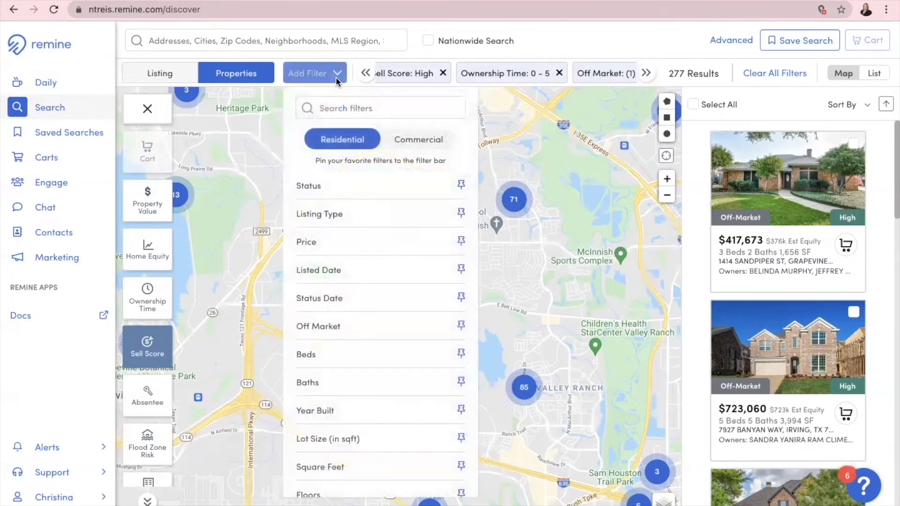
scroll(354, 330, down, 2)
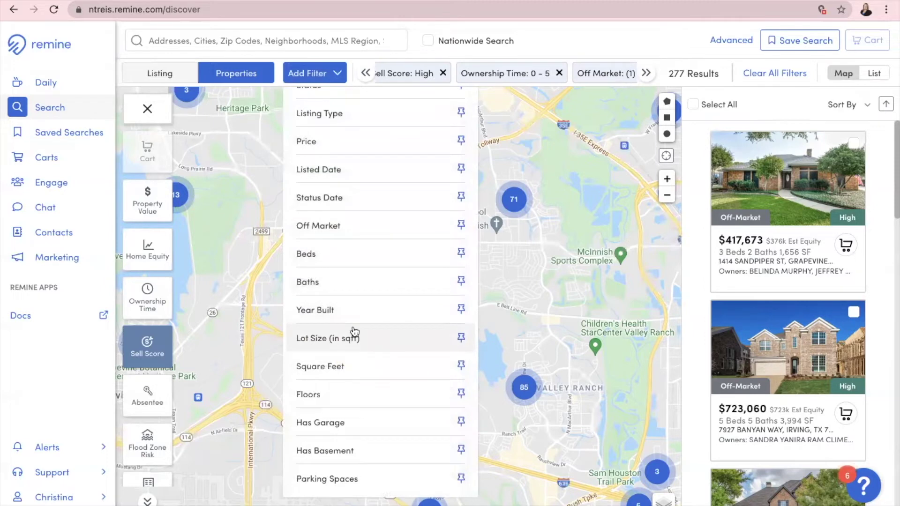
scroll(355, 328, up, 2)
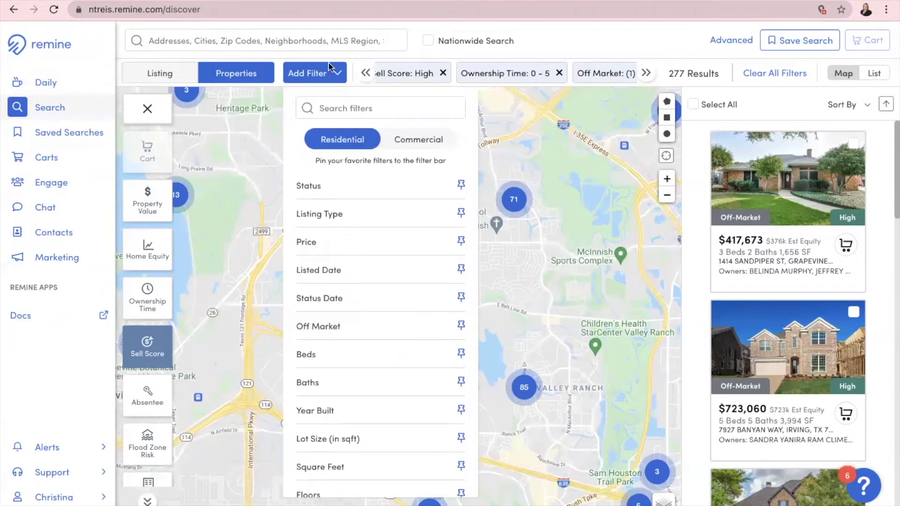
click(521, 39)
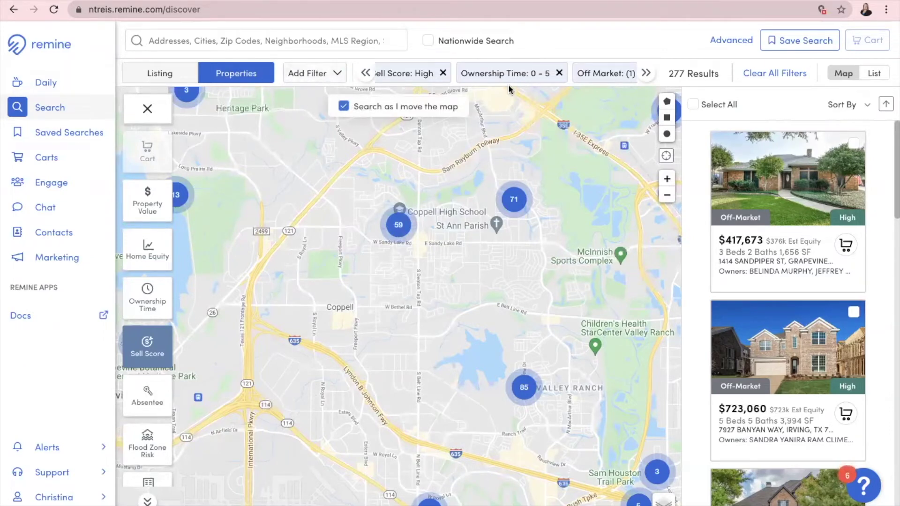
Search for ZIP 76028 and choose '76028 Burleson, TX' as the search area.
click(249, 43)
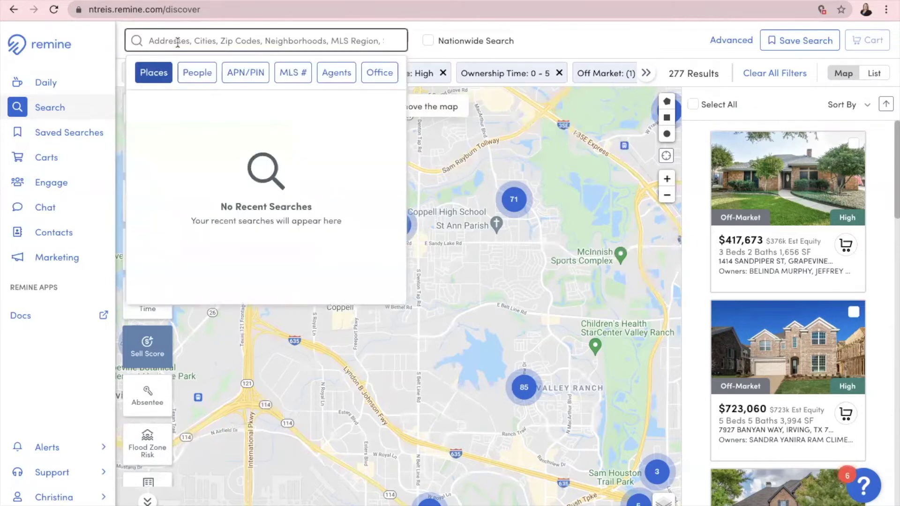
text(76)
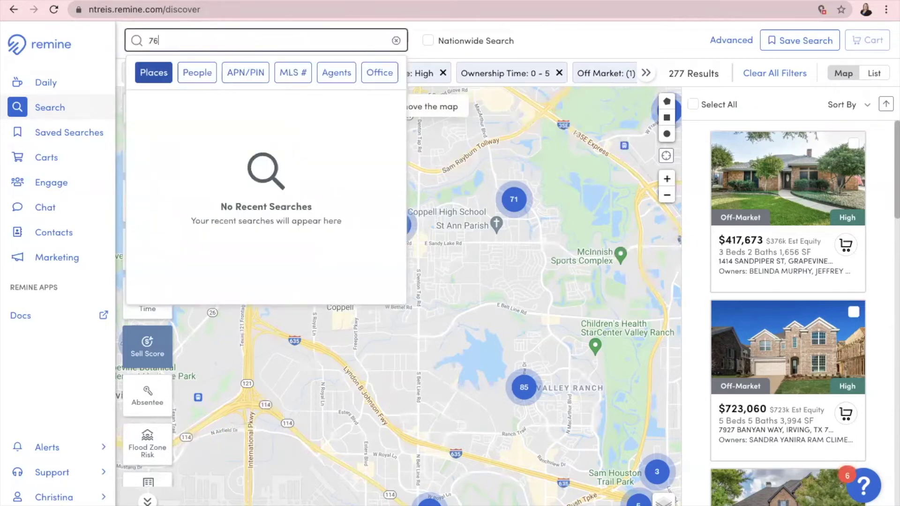
text(028)
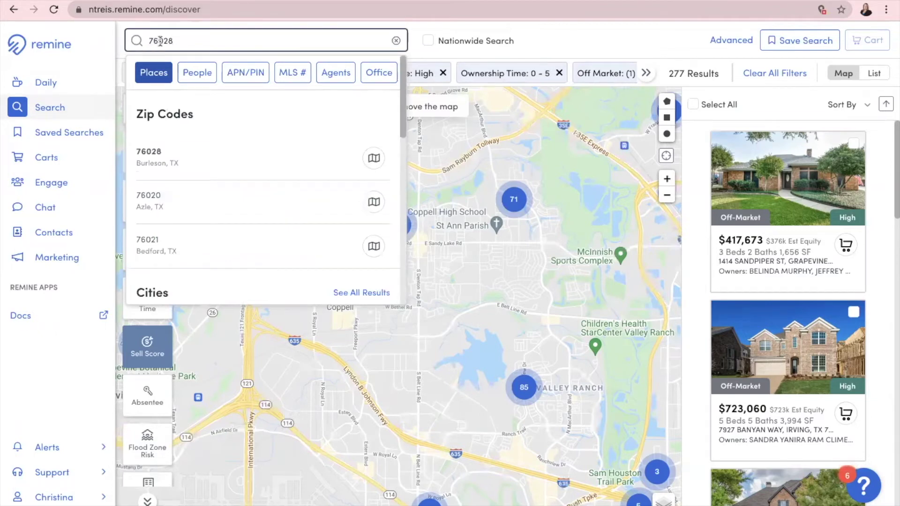
click(171, 164)
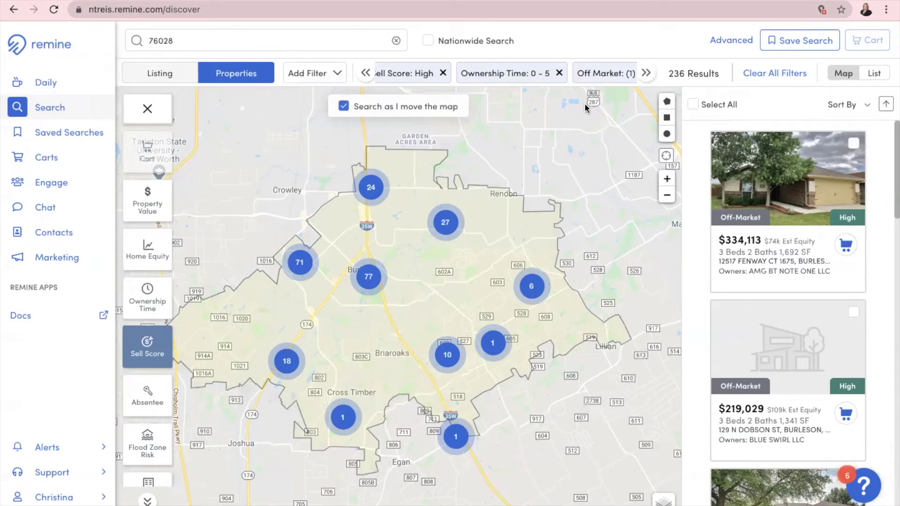
click(694, 104)
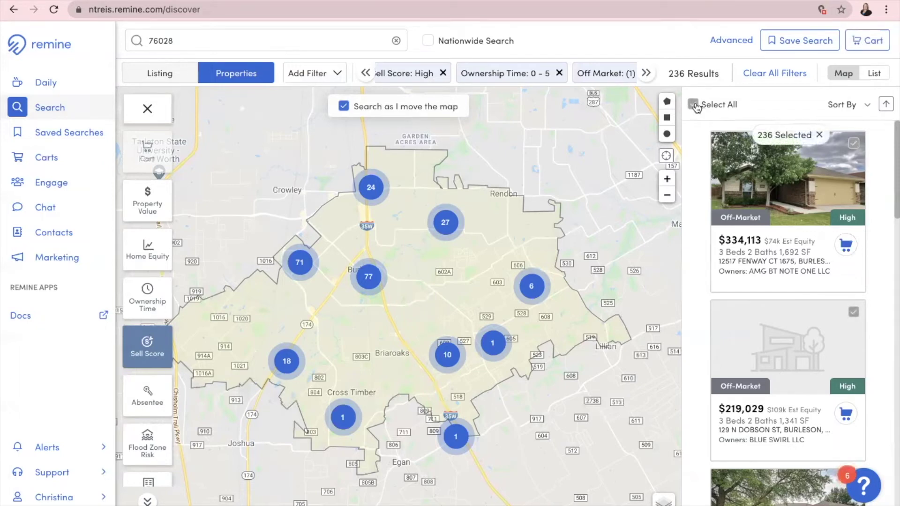
click(785, 47)
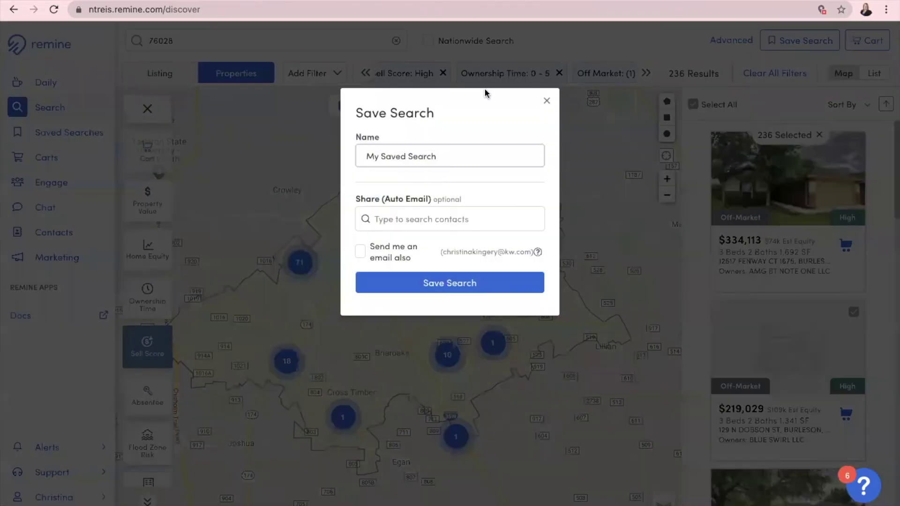
click(422, 158)
triple_click(422, 158)
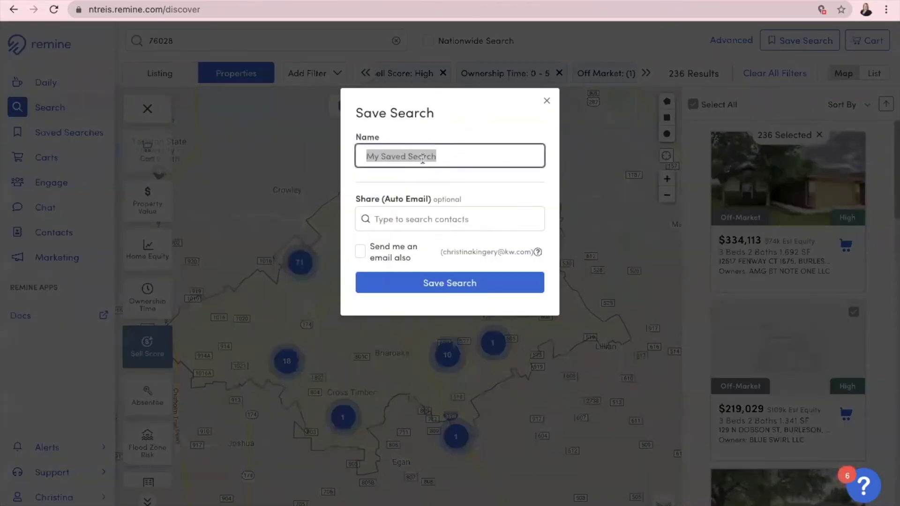
text(Burleson)
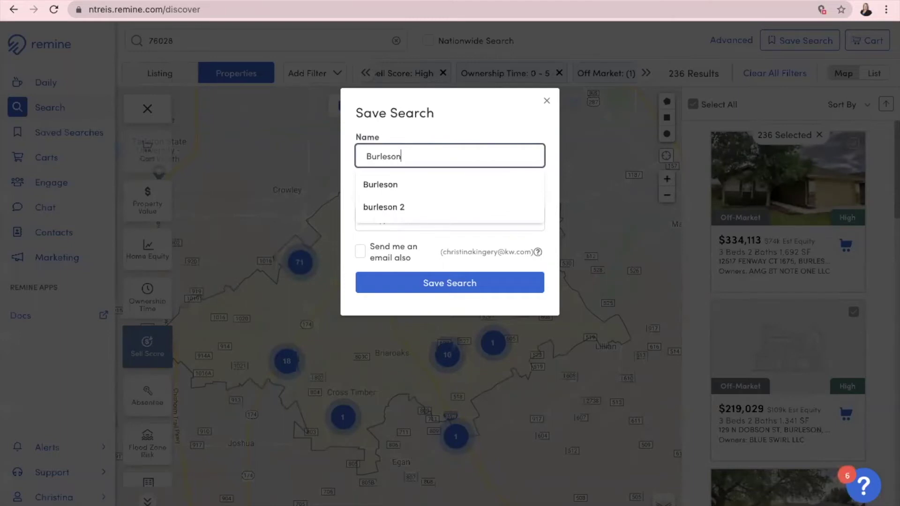
text( TEST)
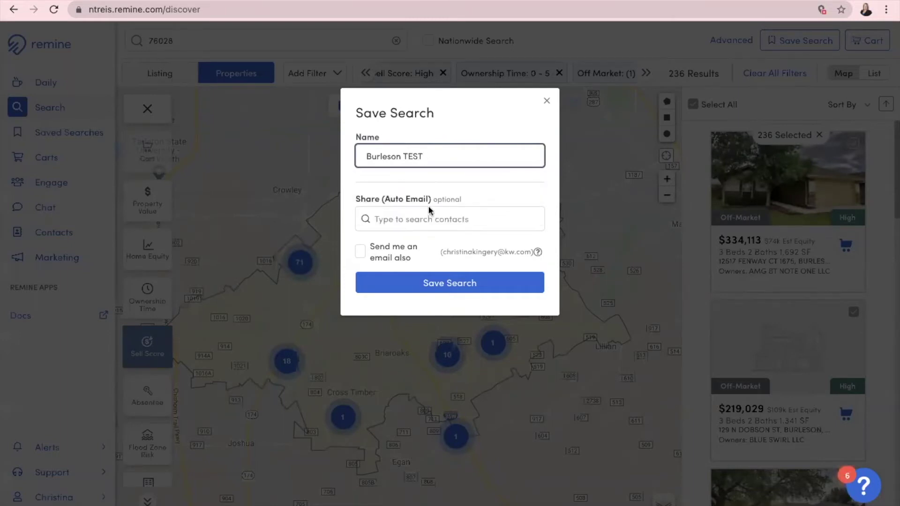
click(431, 285)
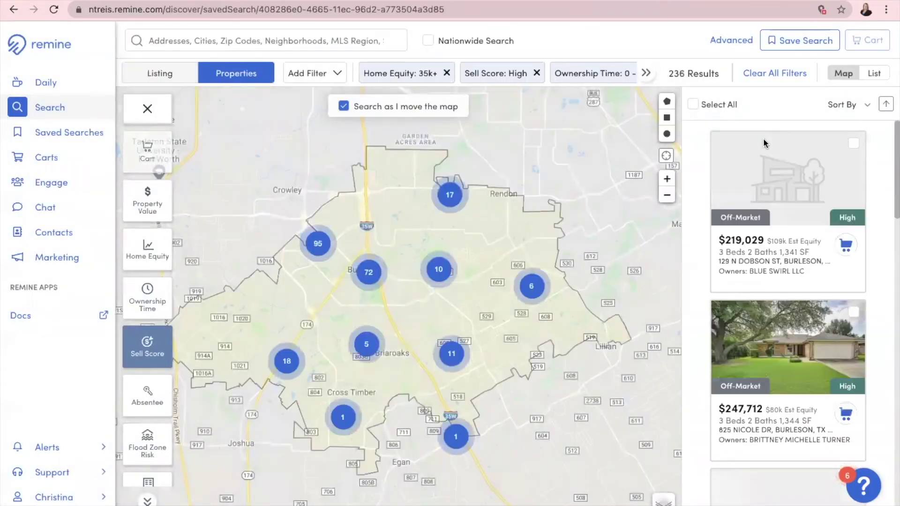
Select all 236 results and add them to a newly created cart 'Burleson TEST'.
click(695, 106)
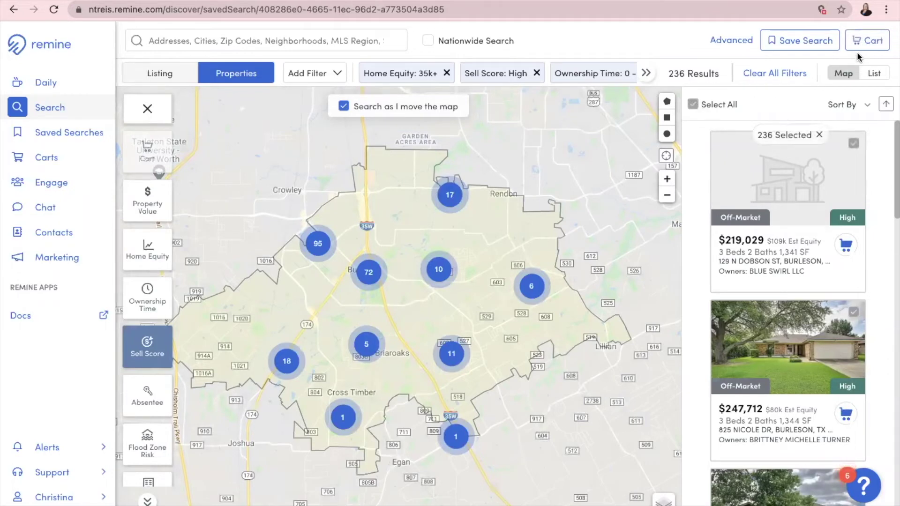
click(869, 45)
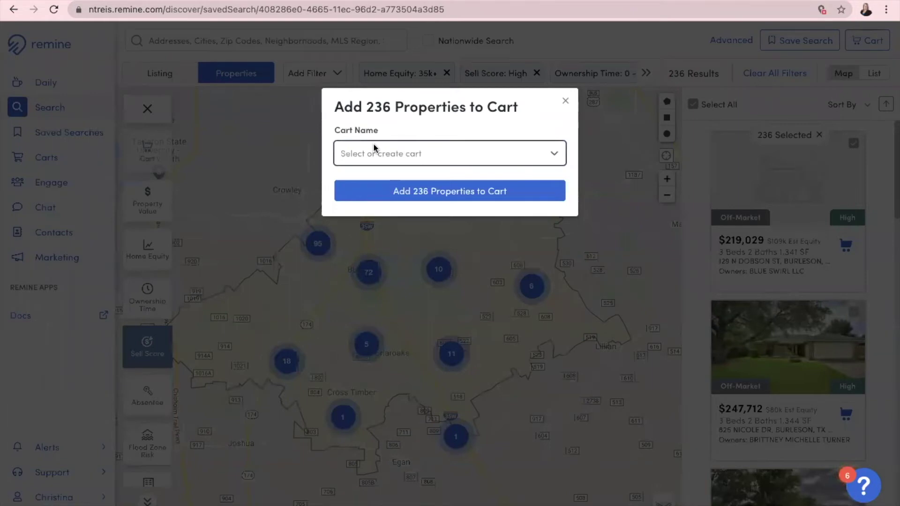
click(370, 160)
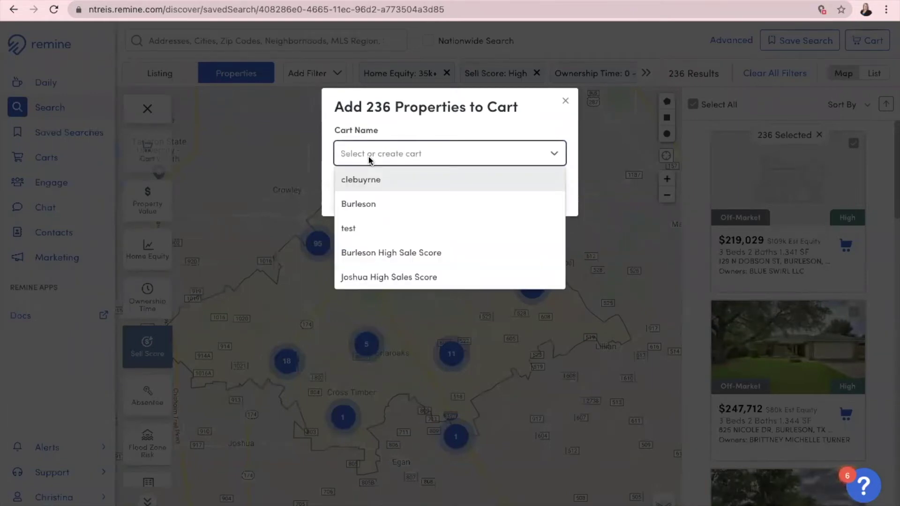
text(Burleson TEST)
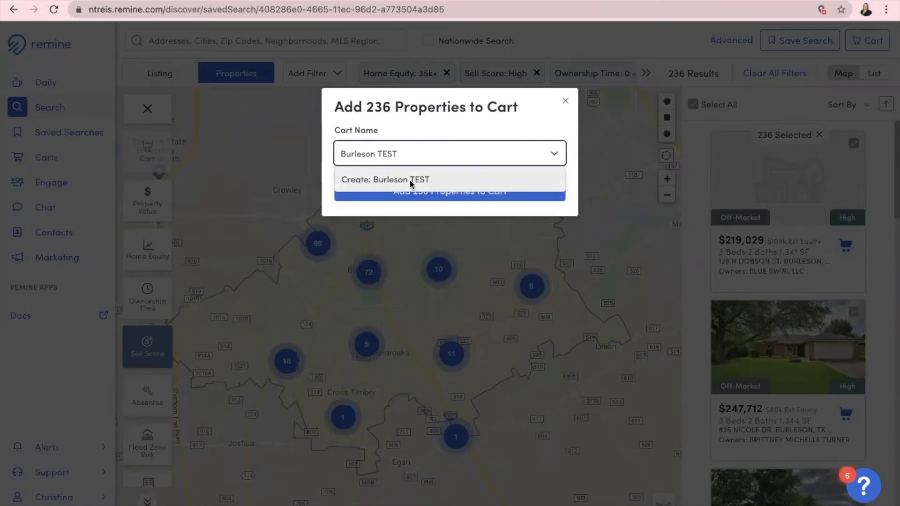
click(359, 180)
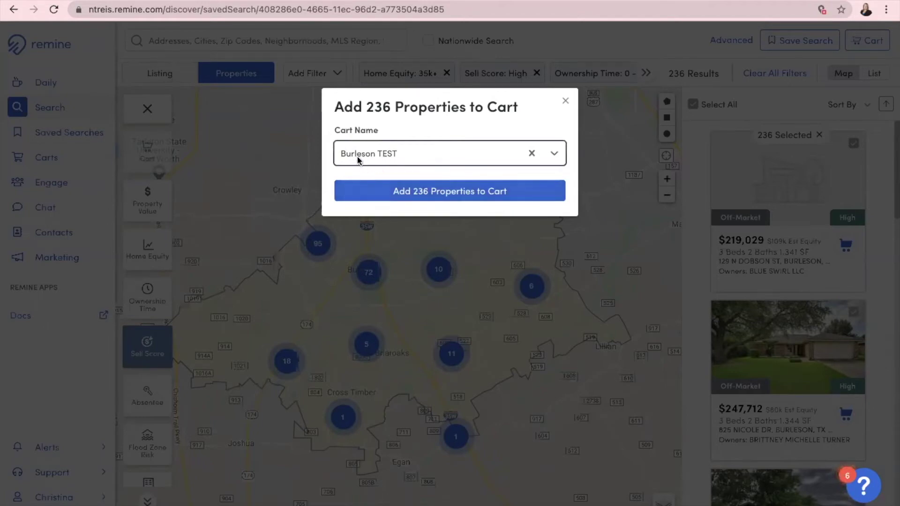
click(425, 194)
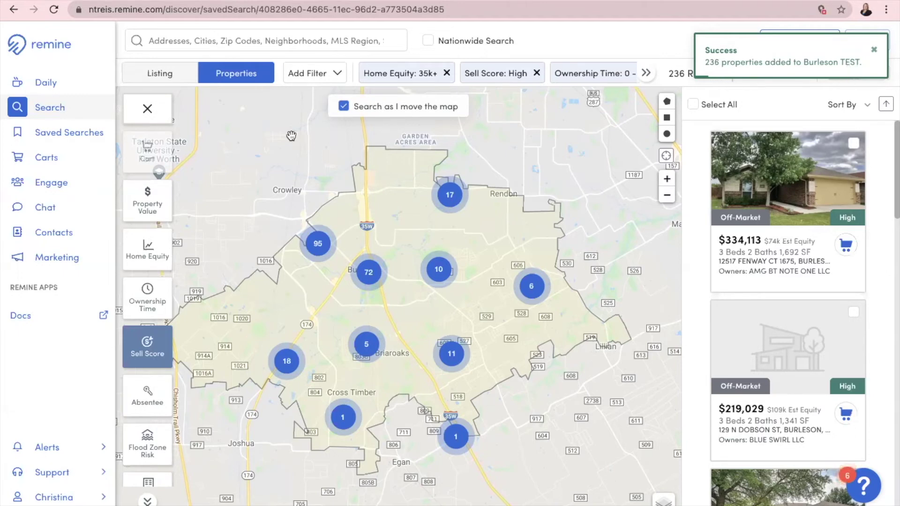
Go to Carts, open 'Burleson TEST', and select all of its 236 properties.
click(54, 159)
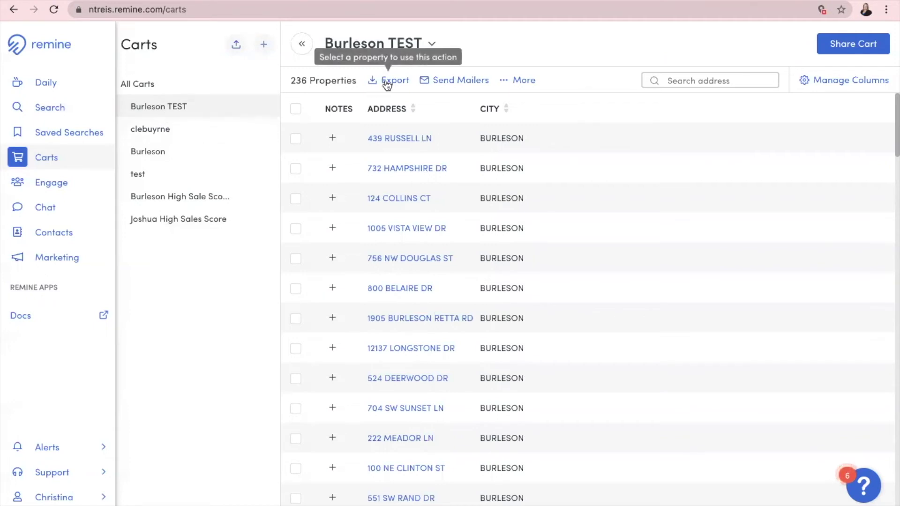
click(295, 111)
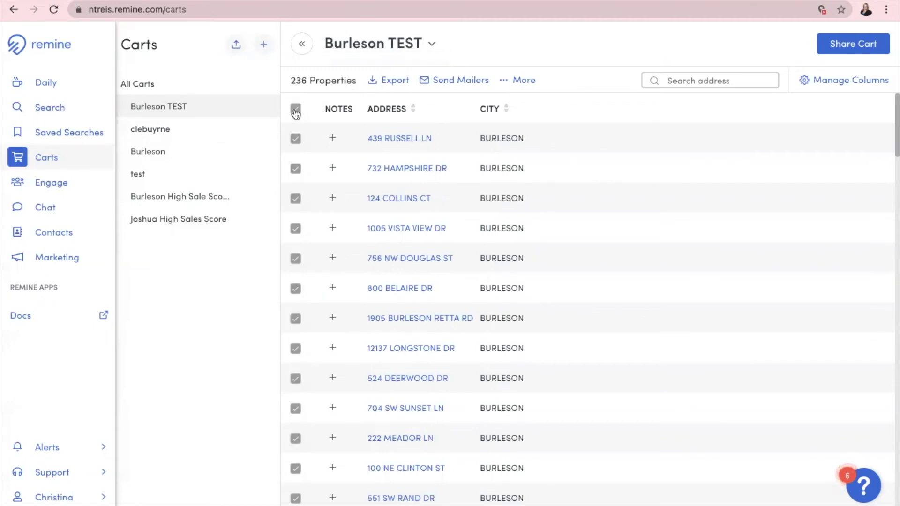
Name the CSV export 'Burleson TEST' and keep the Property Address and Owner Information columns.
click(384, 83)
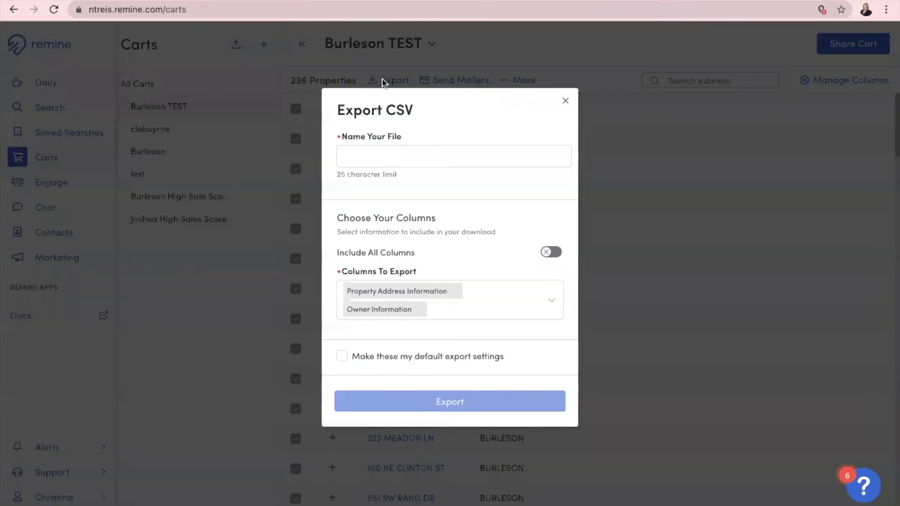
click(374, 155)
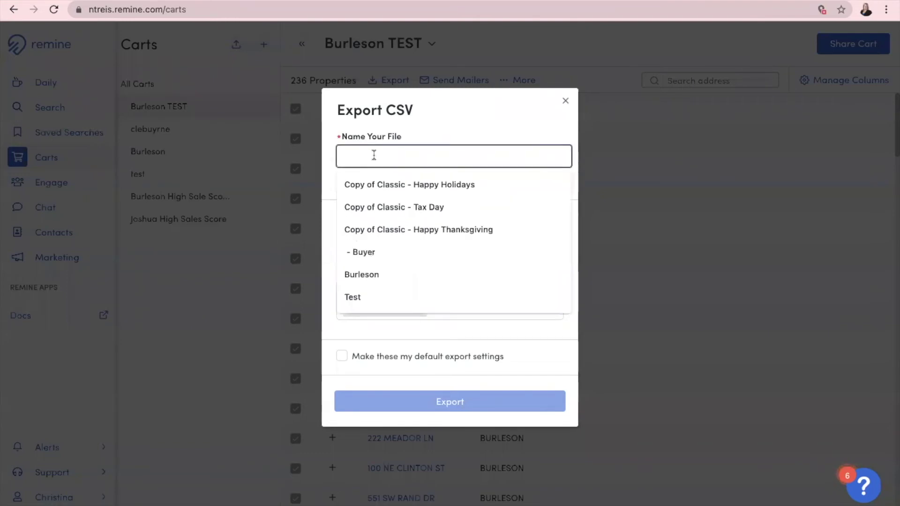
text(Burles)
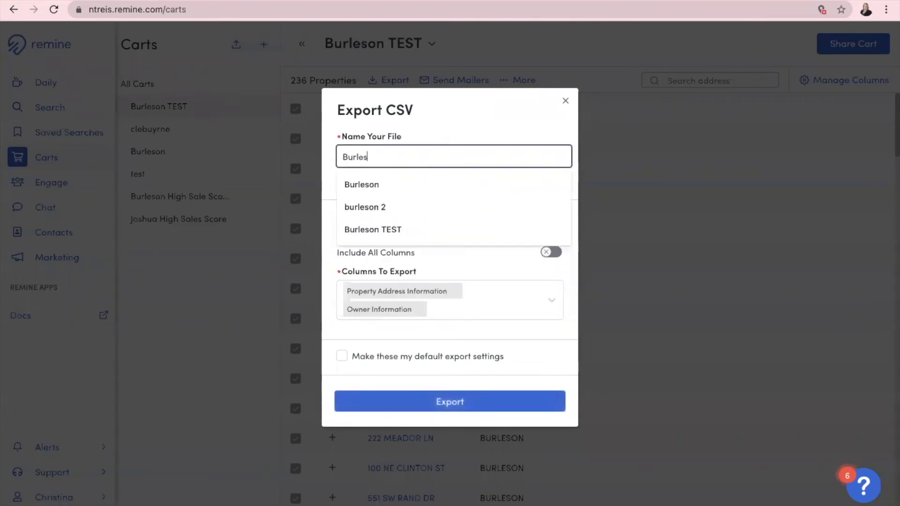
text(on TEST)
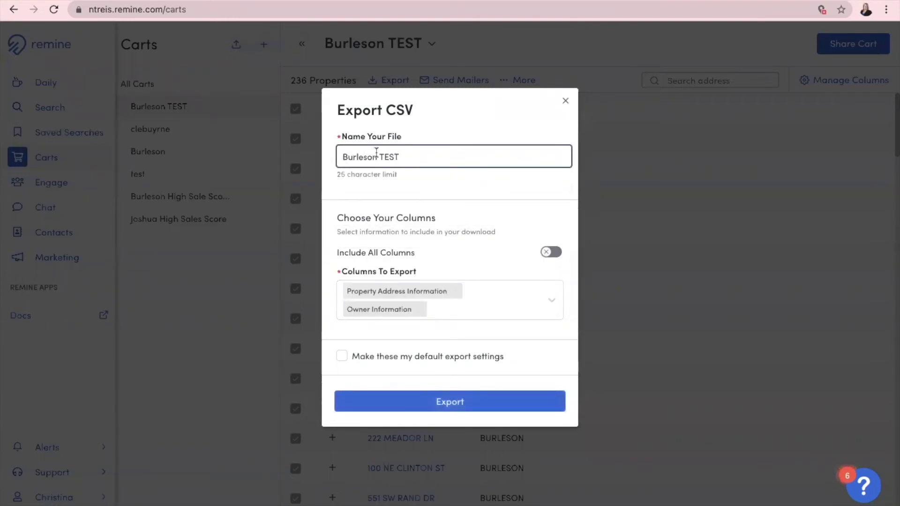
click(421, 181)
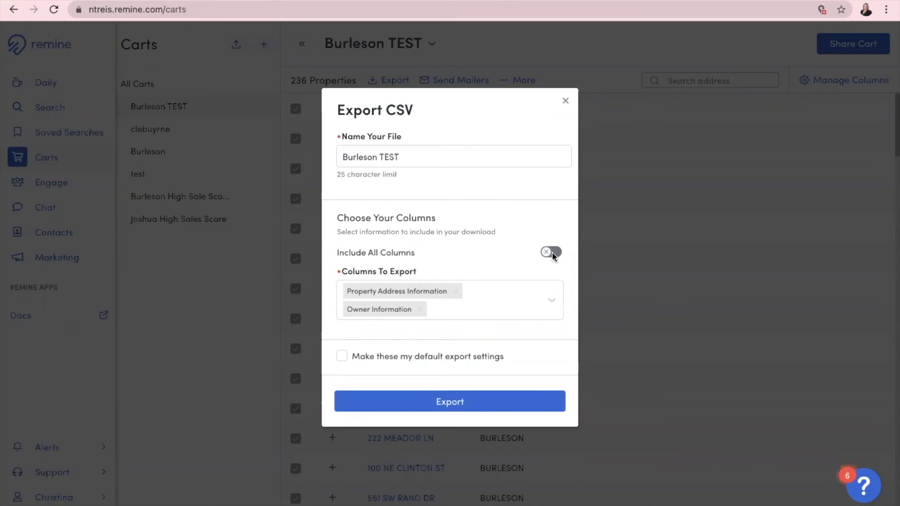
click(551, 295)
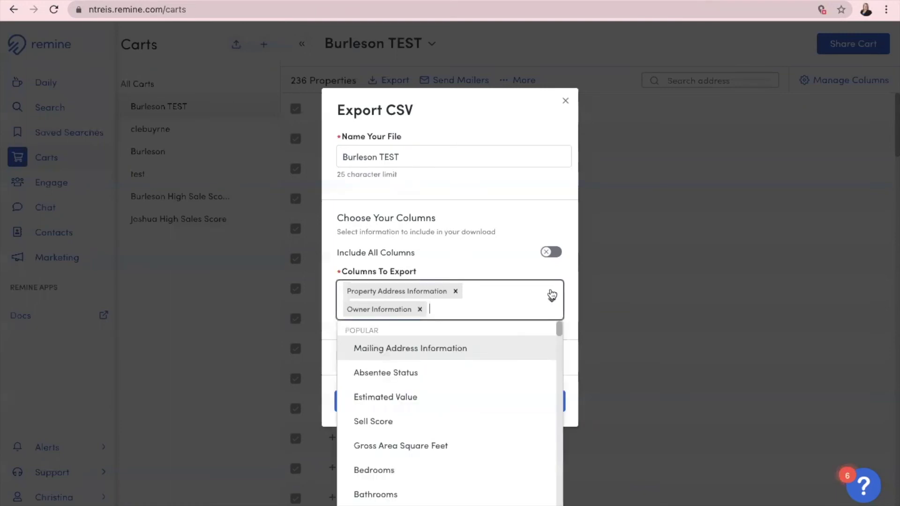
scroll(421, 372, down, 15)
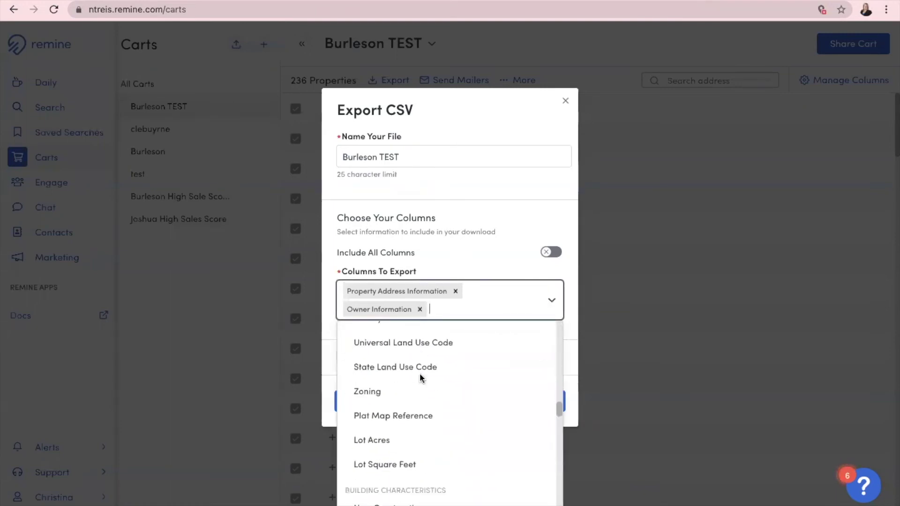
scroll(420, 373, down, 10)
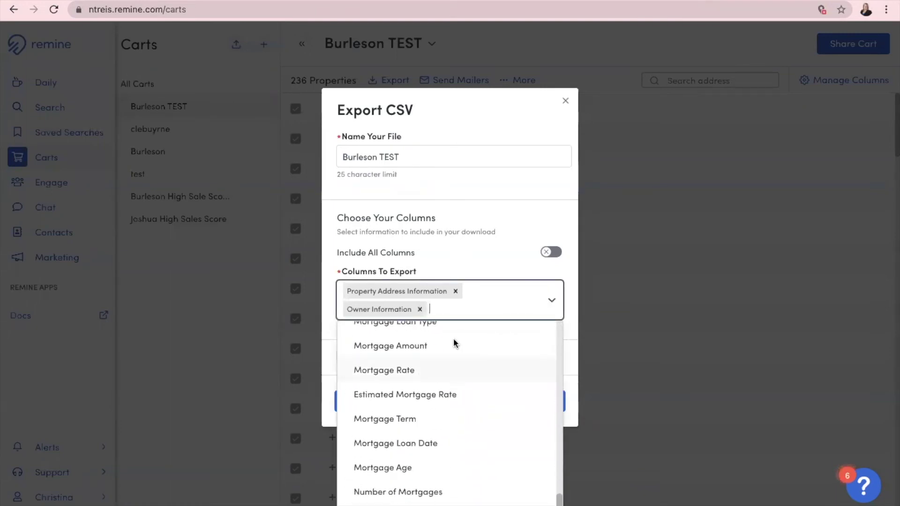
click(478, 265)
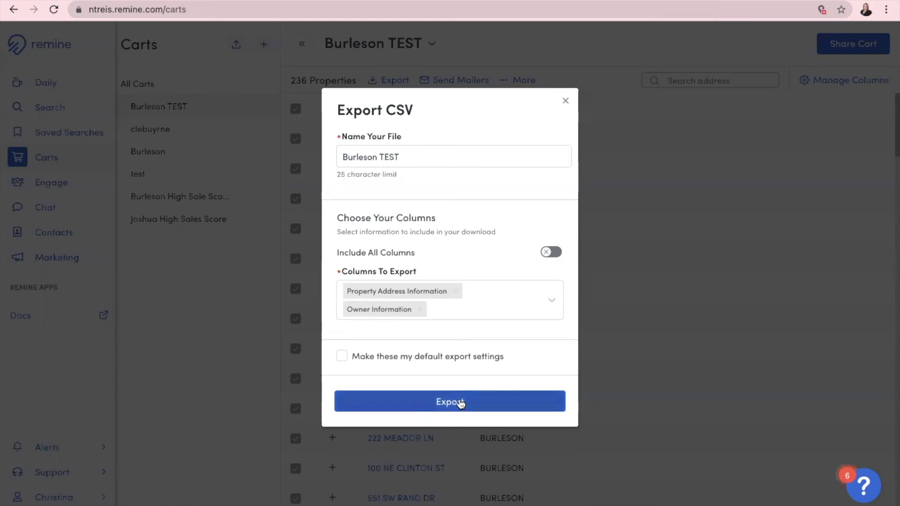
Submit the 'Burleson TEST' CSV export and get the success notice that the download is coming.
click(460, 402)
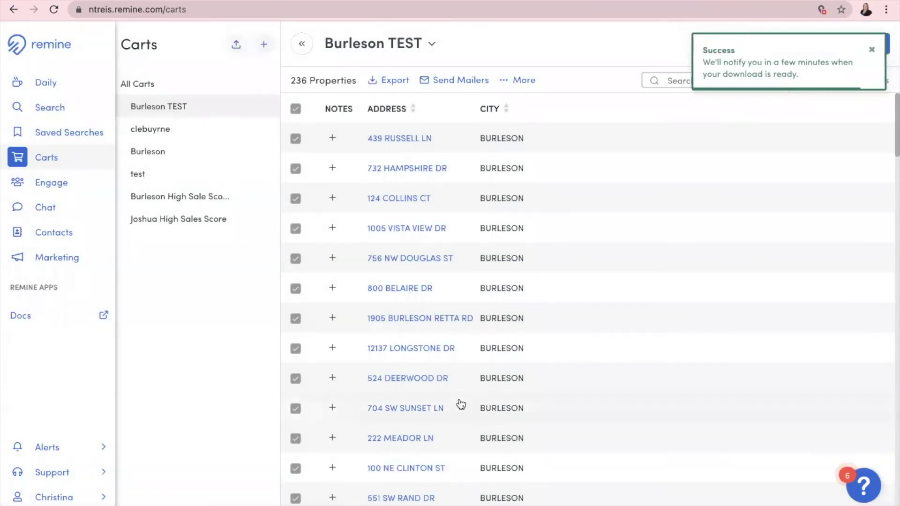